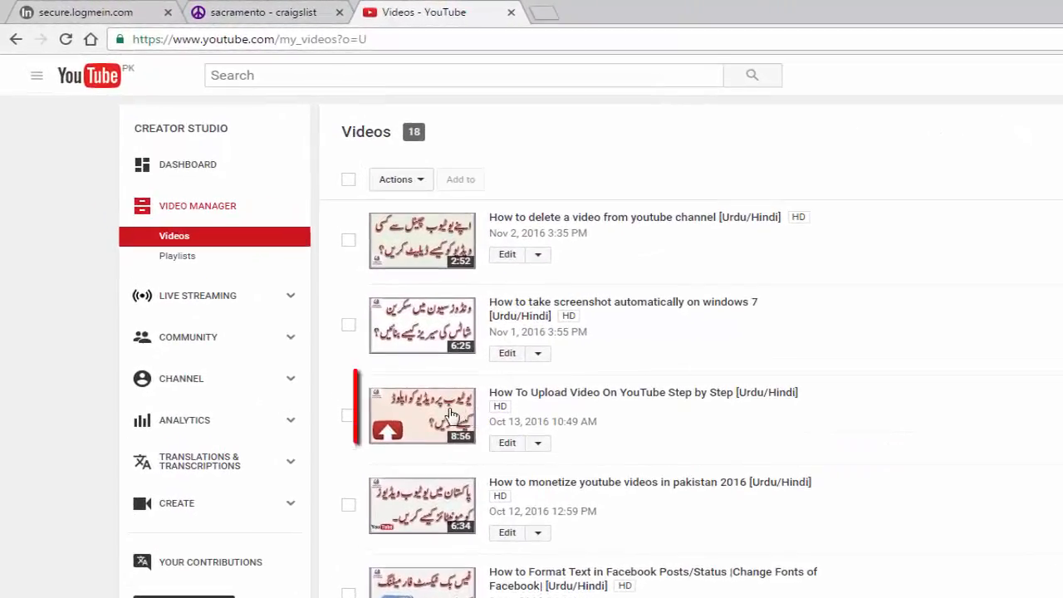
- Open the end screen editor for "How To Upload Video On YouTube Step by Step [Urdu/Hindi]", unpublishing its annotations
click(538, 445)
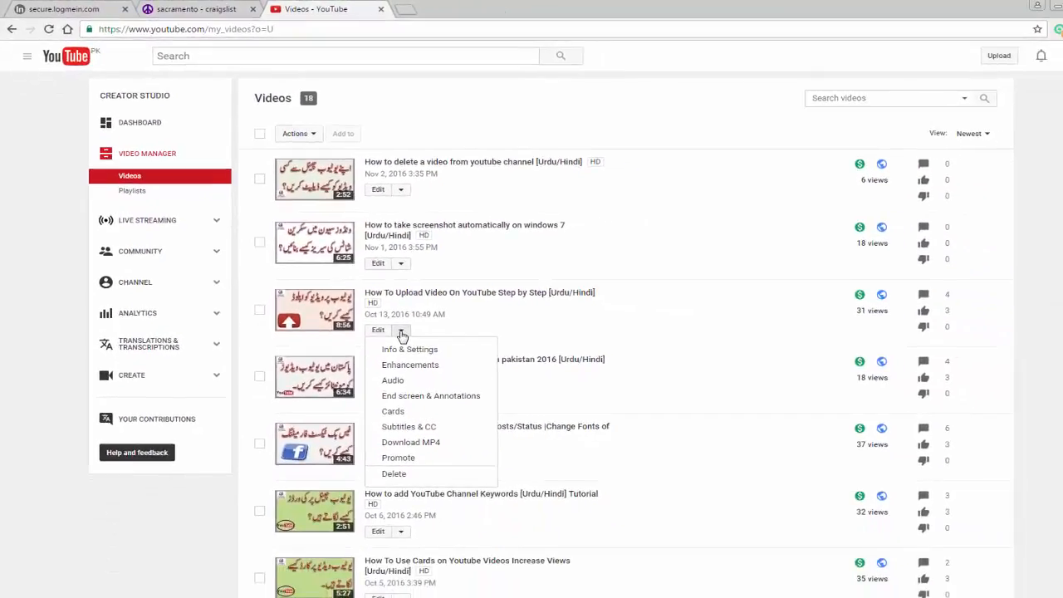
click(419, 402)
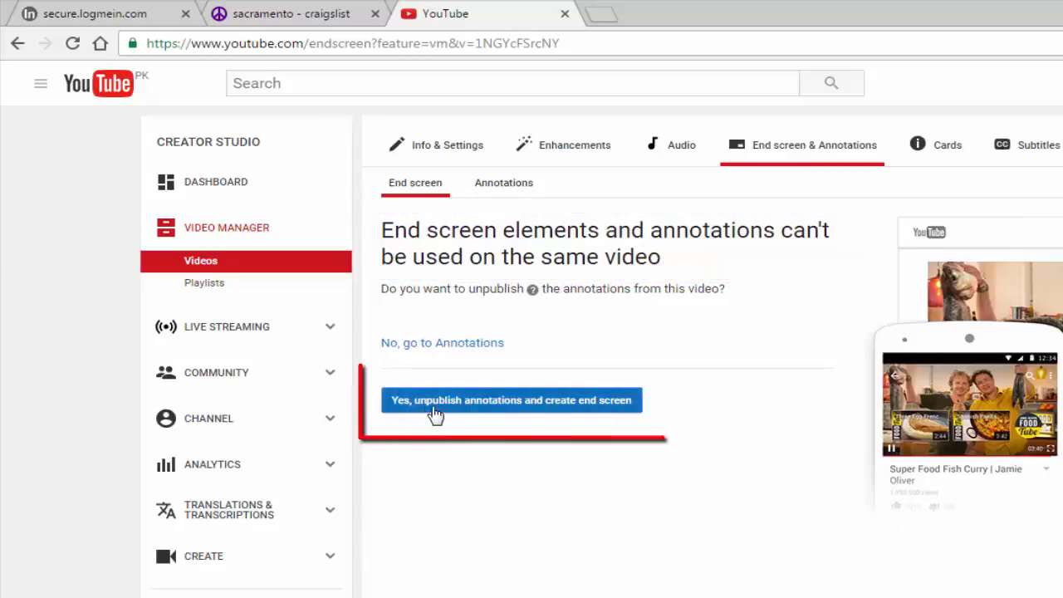
click(586, 401)
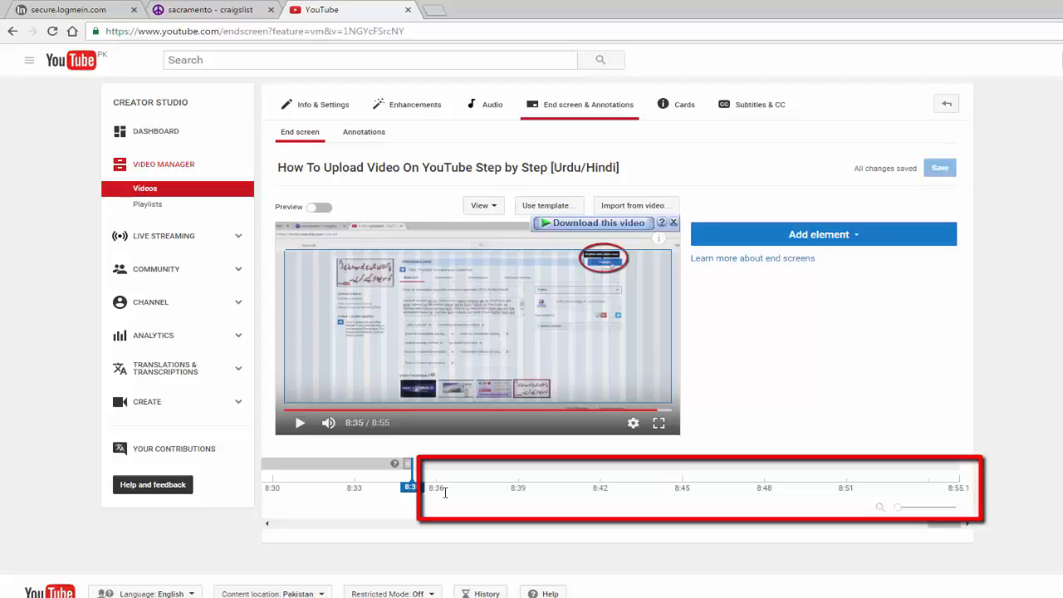
- Create a video end screen element featuring the uploaded video "How to Format Text in Facebook Posts/Status"
click(859, 241)
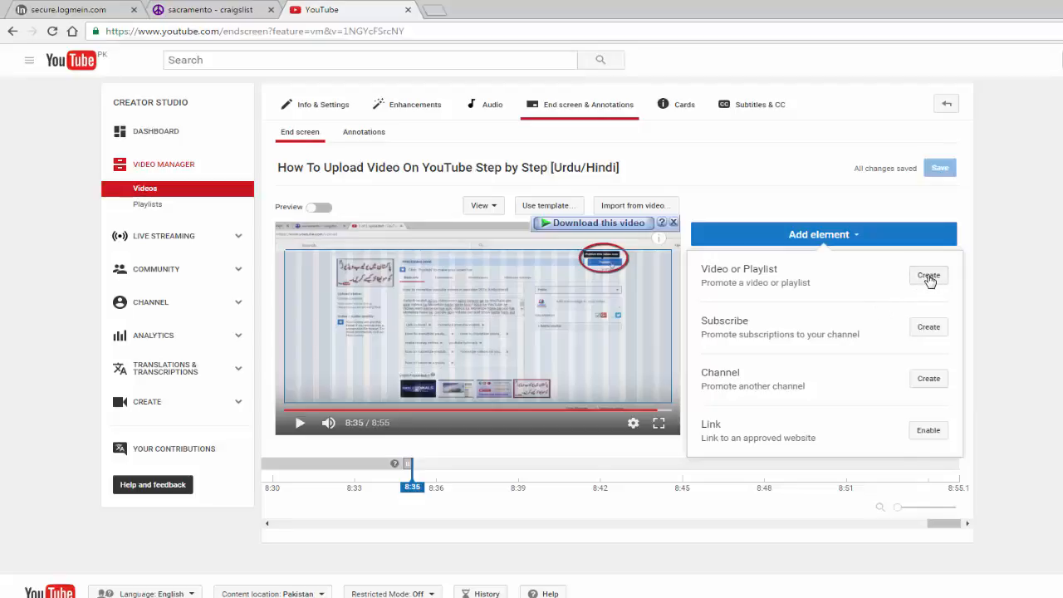
click(928, 276)
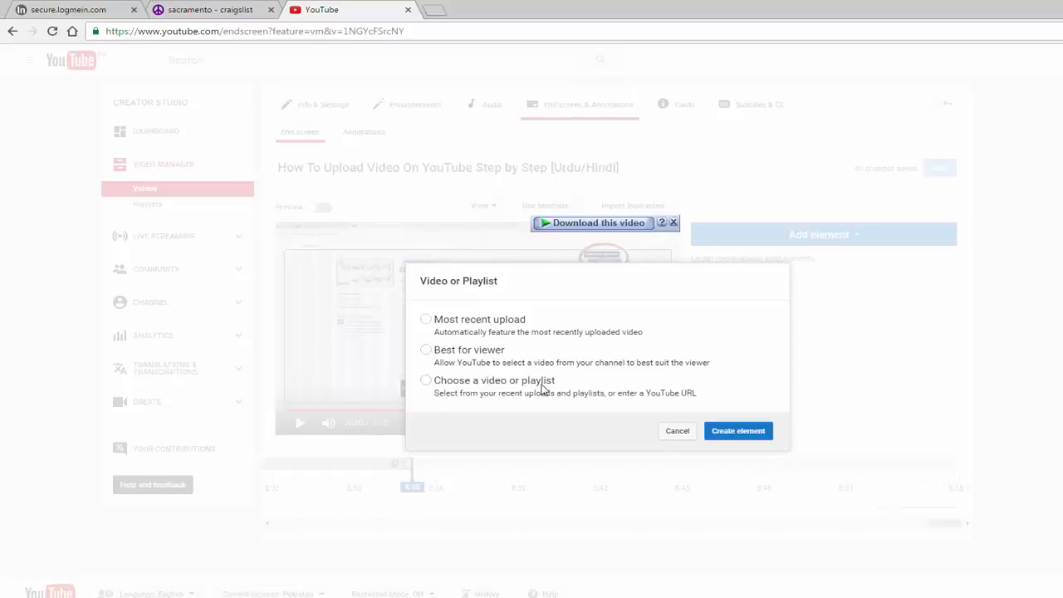
click(426, 380)
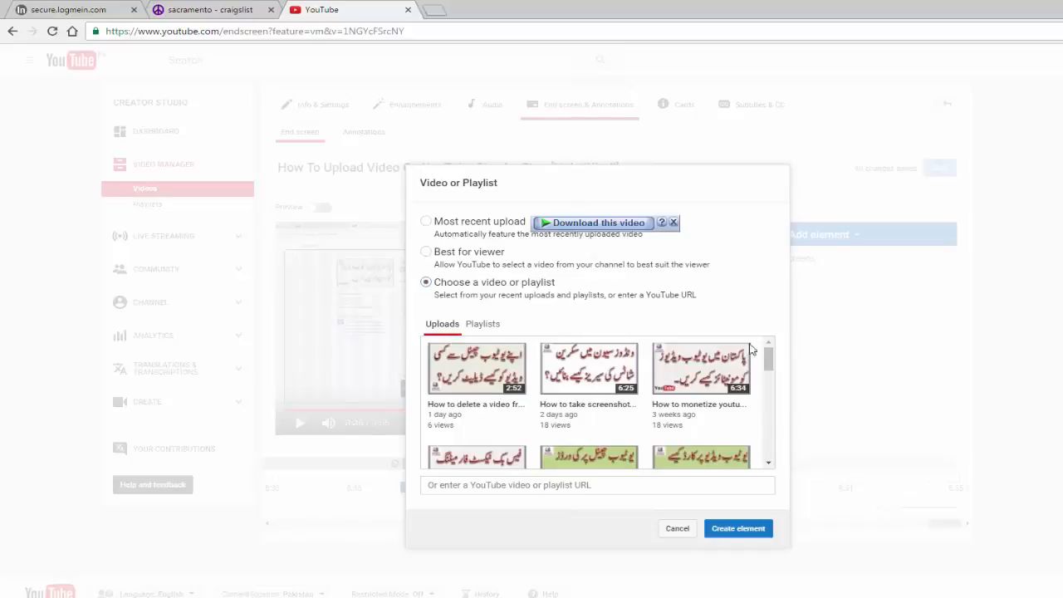
scroll(769, 365, down, 5)
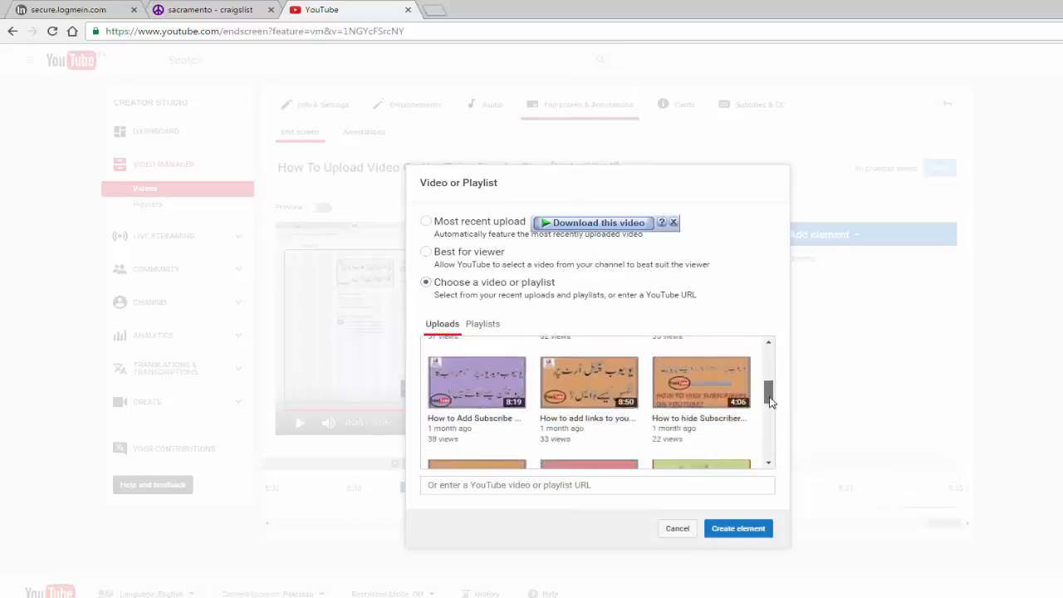
scroll(772, 357, up, 5)
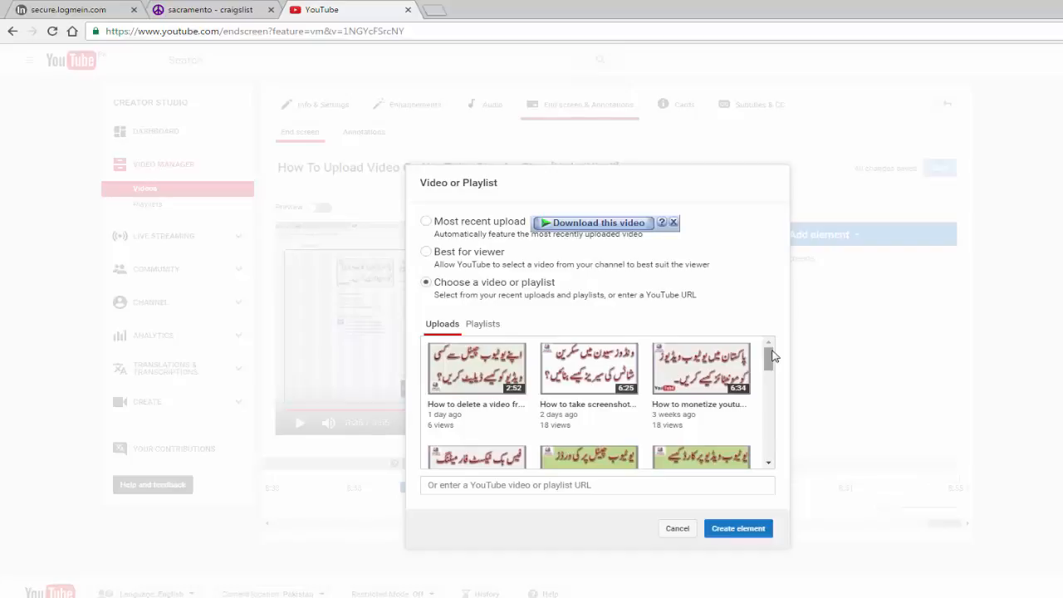
scroll(768, 357, down, 2)
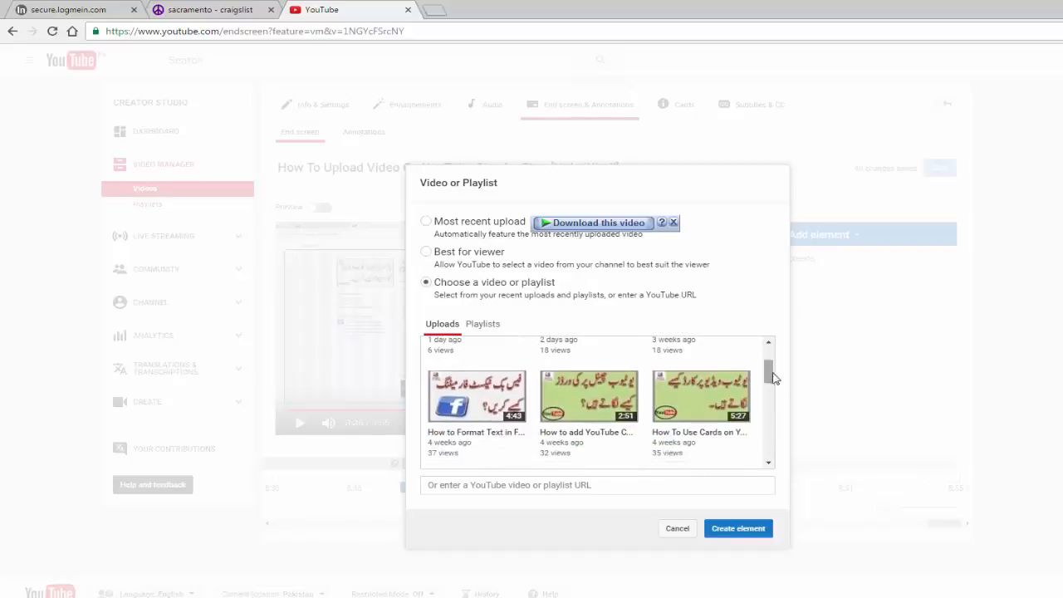
click(490, 394)
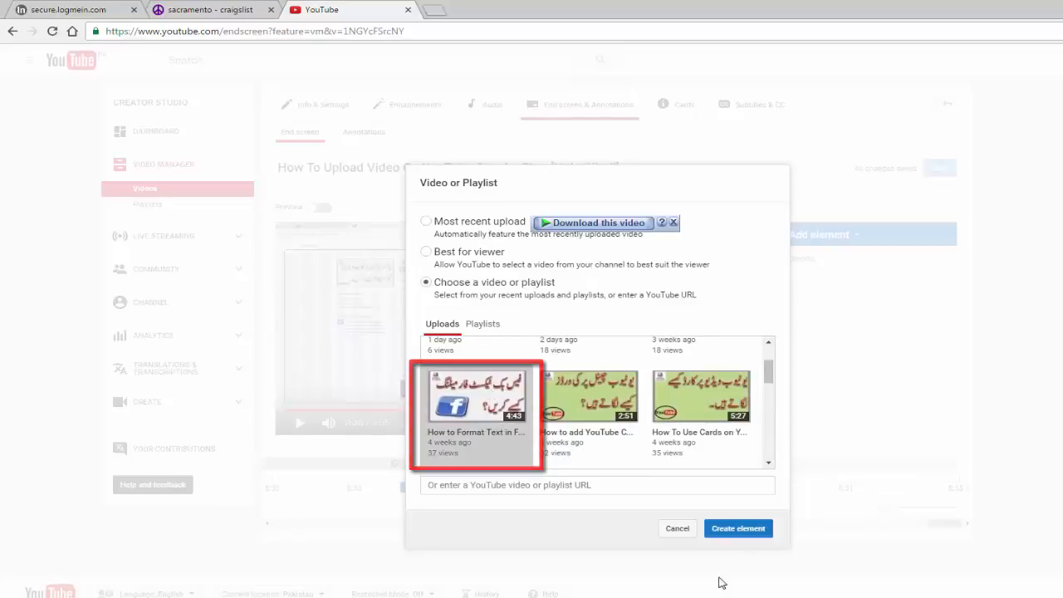
click(736, 536)
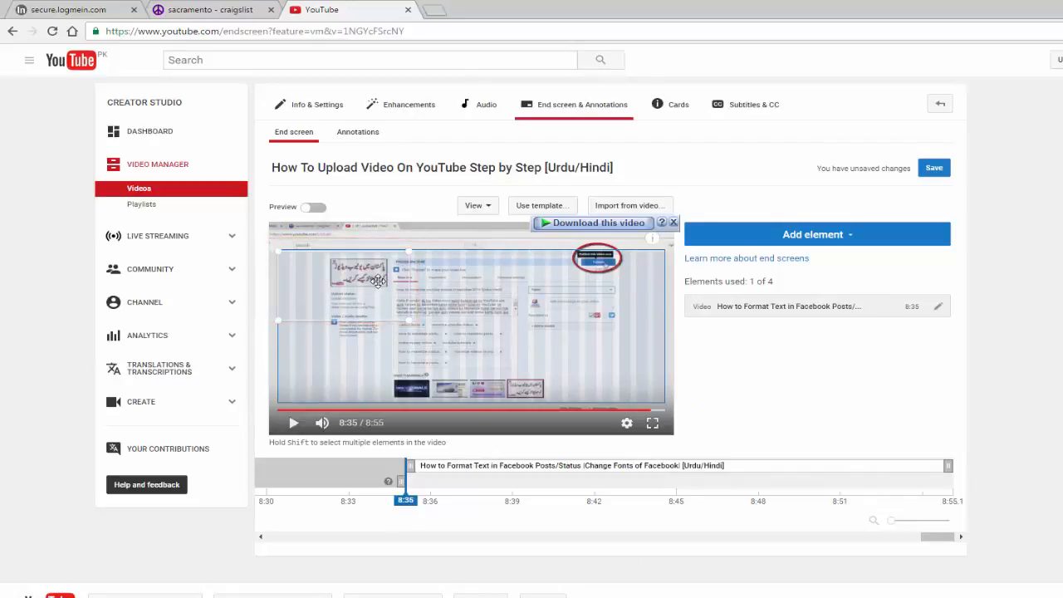
- Preview the end screen with the video element, pausing playback at 8:37, and return to editing
click(314, 210)
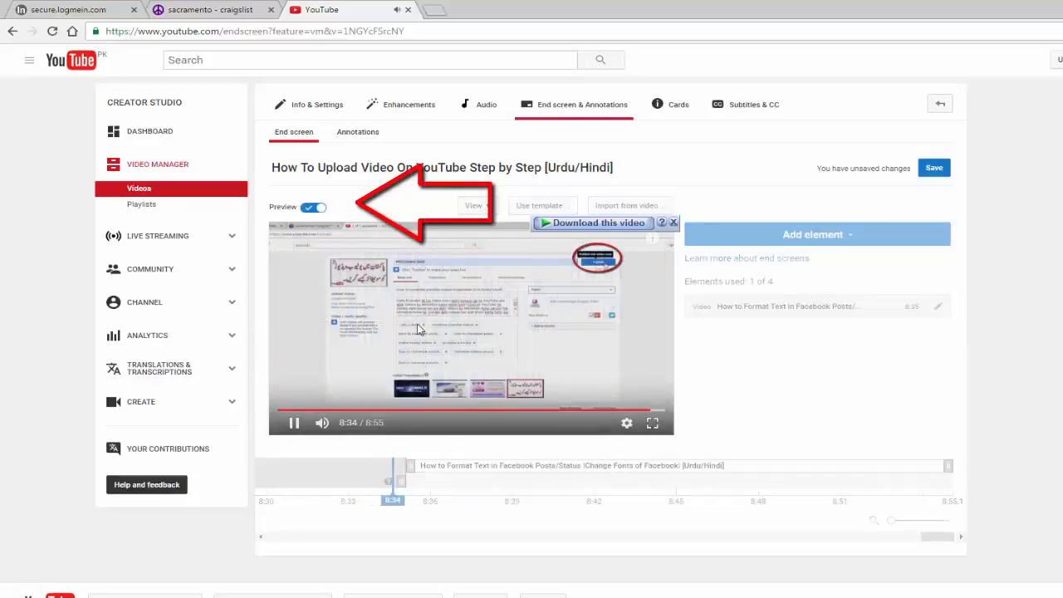
click(295, 423)
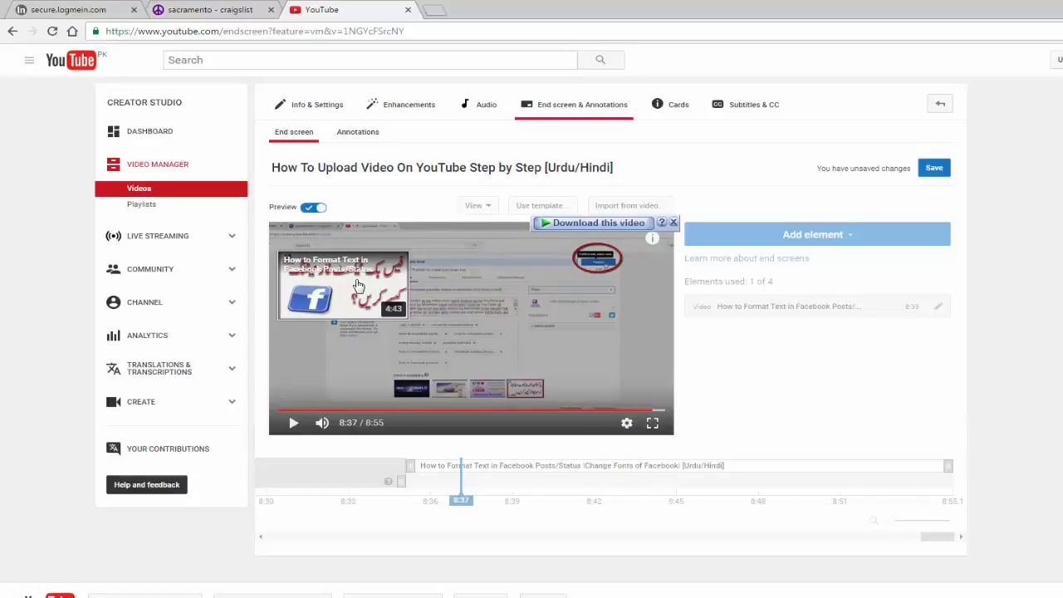
click(357, 285)
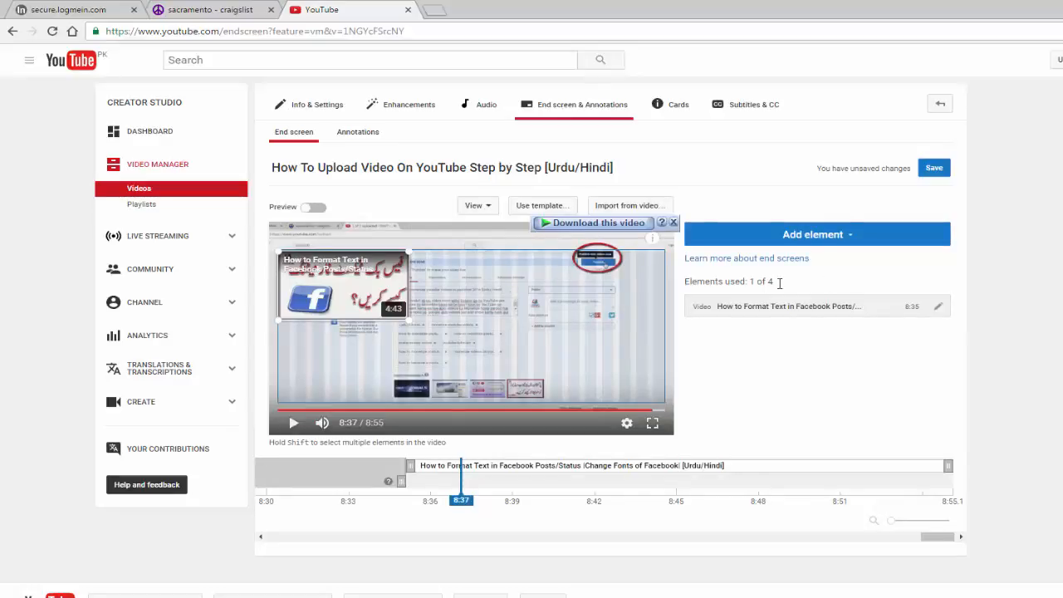
- Add a Subscribe element and place it in the frame's lower right, with the video element in the lower left
click(853, 237)
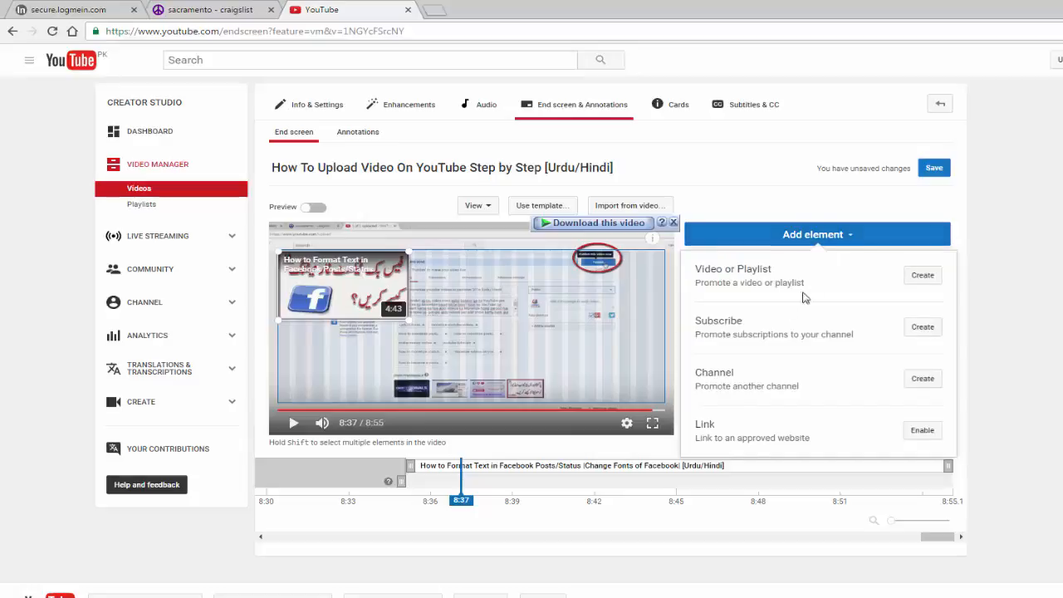
click(921, 328)
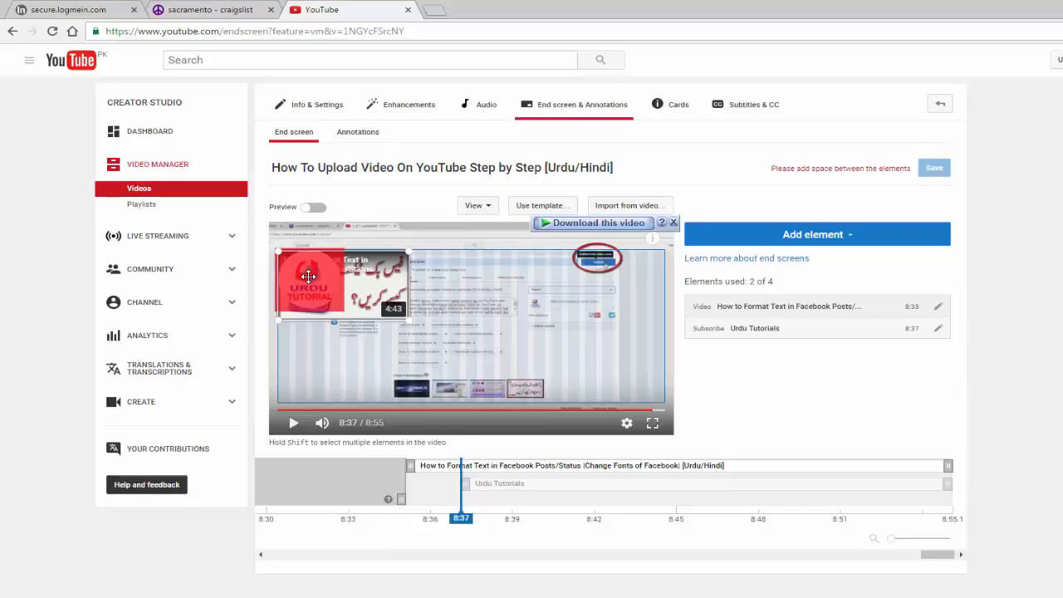
drag(308, 277, 450, 286)
click(321, 303)
drag(321, 303, 628, 366)
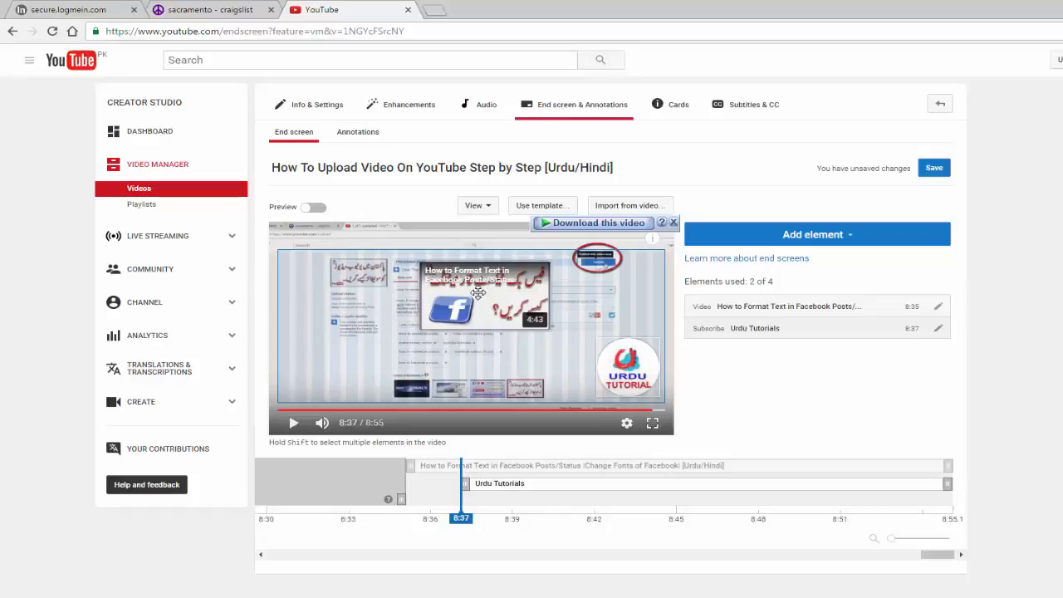
drag(478, 292, 344, 335)
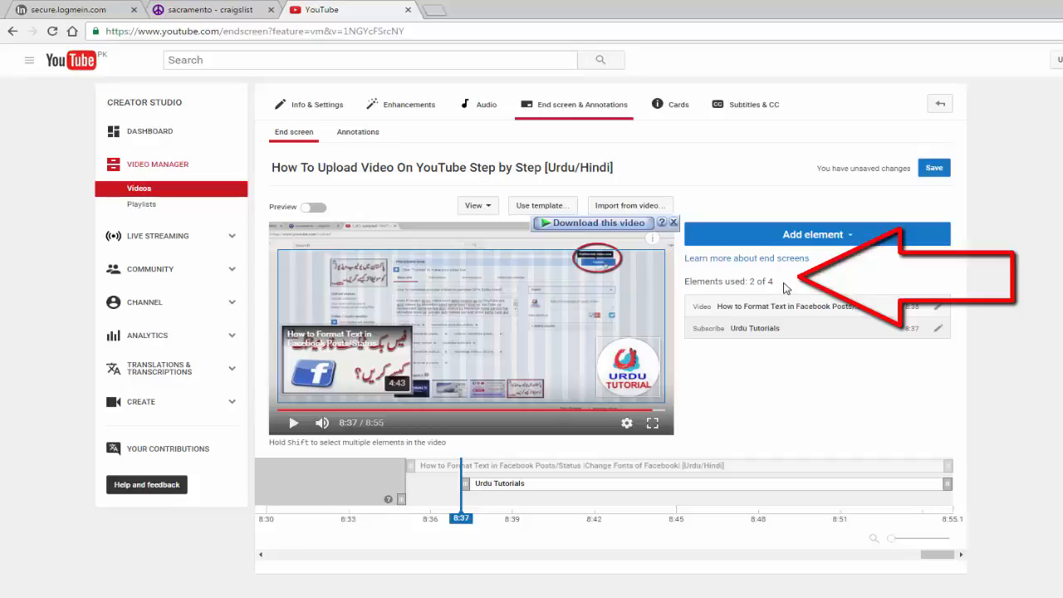
- Delete the Facebook text formatting video element and the Subscribe element from the end screen
click(797, 306)
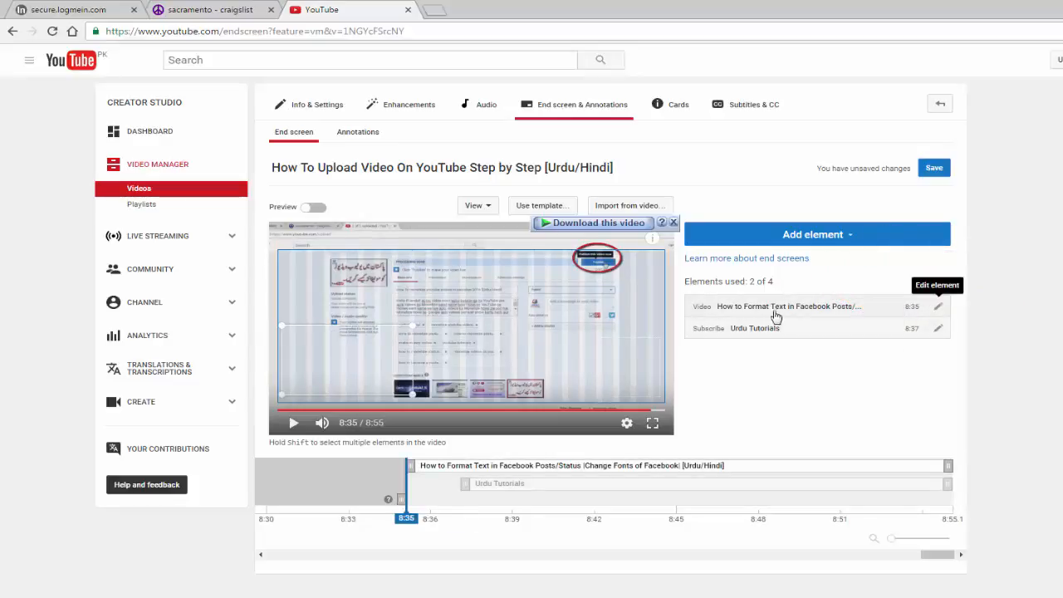
click(938, 309)
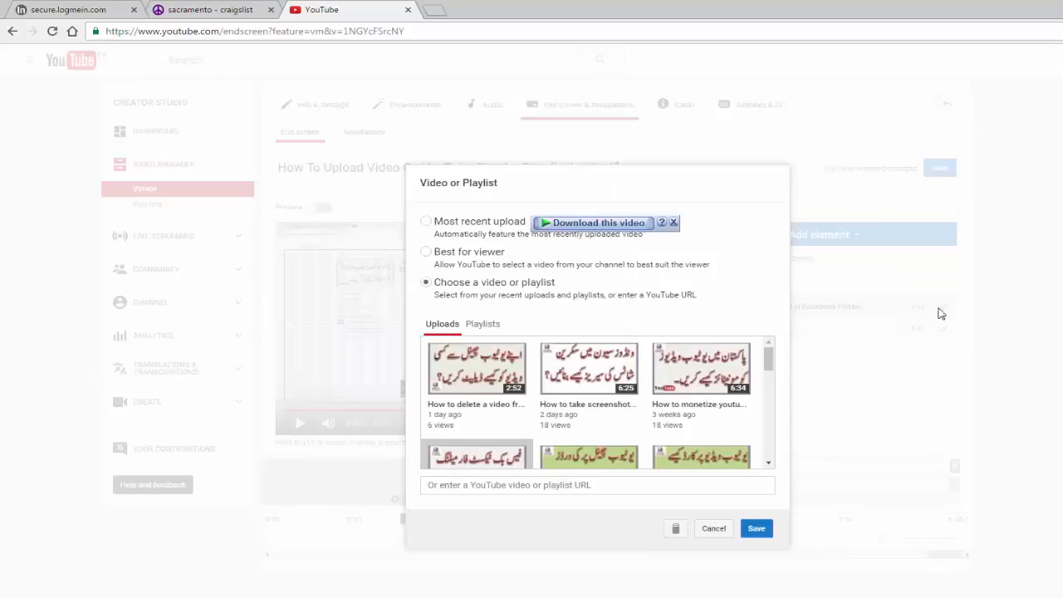
click(676, 533)
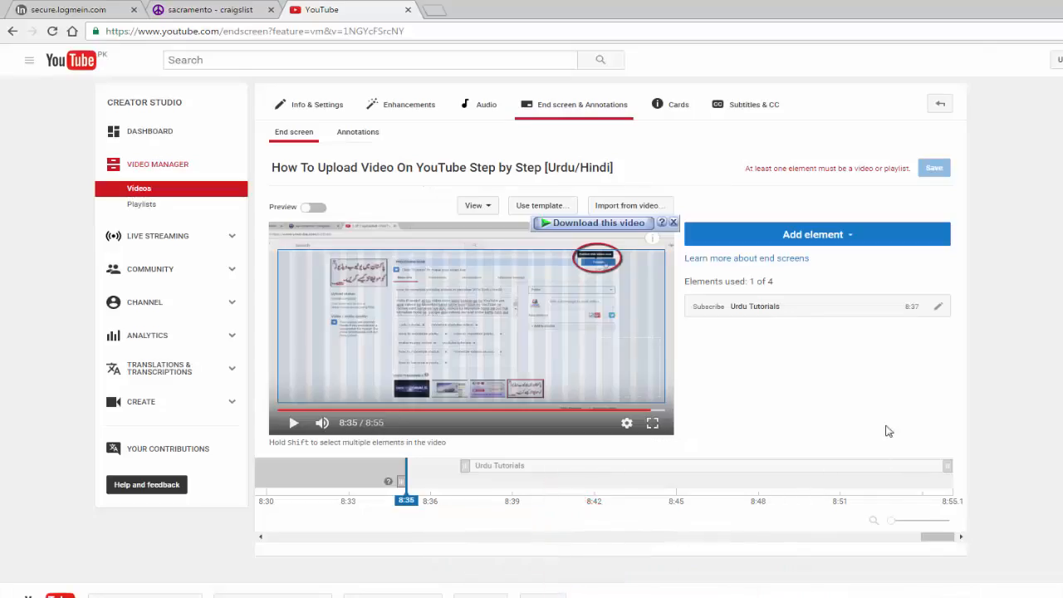
click(939, 309)
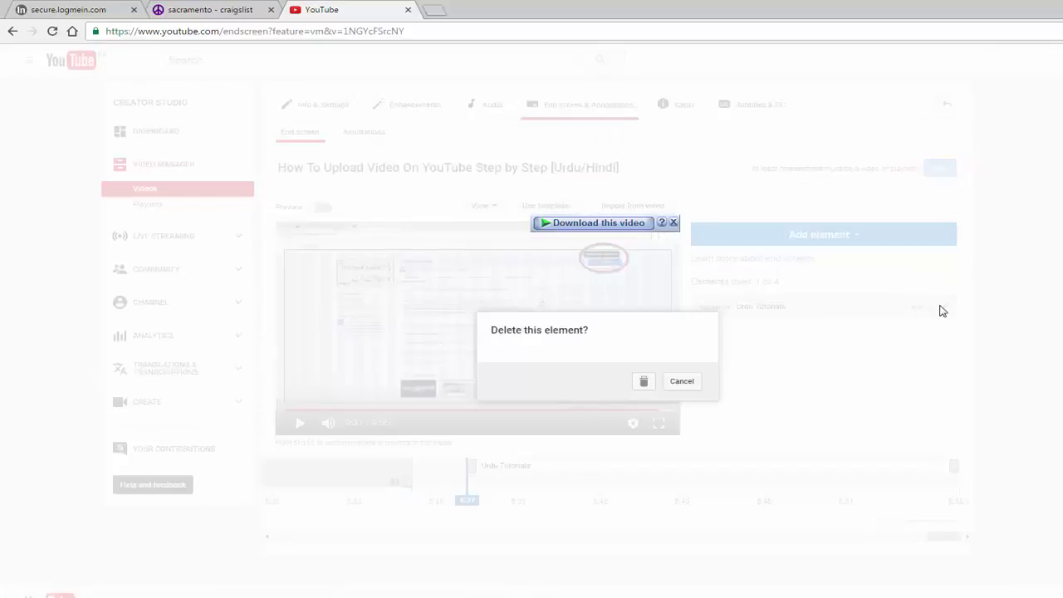
click(644, 384)
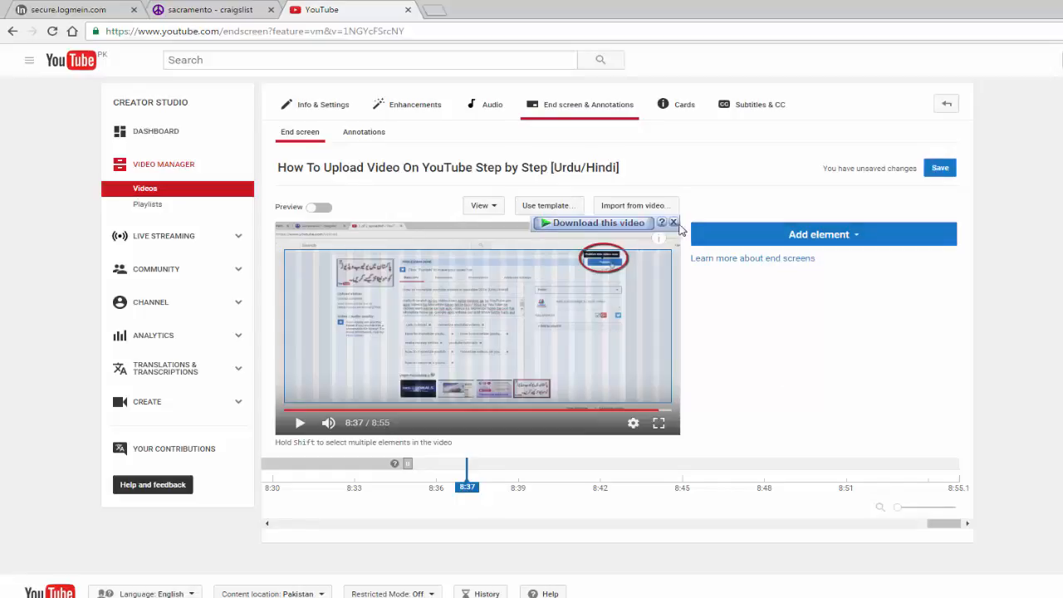
- Apply the "2 Videos | 1 Subscribe" template with both videos stacked on the right and the subscribe circle at lower left
click(564, 207)
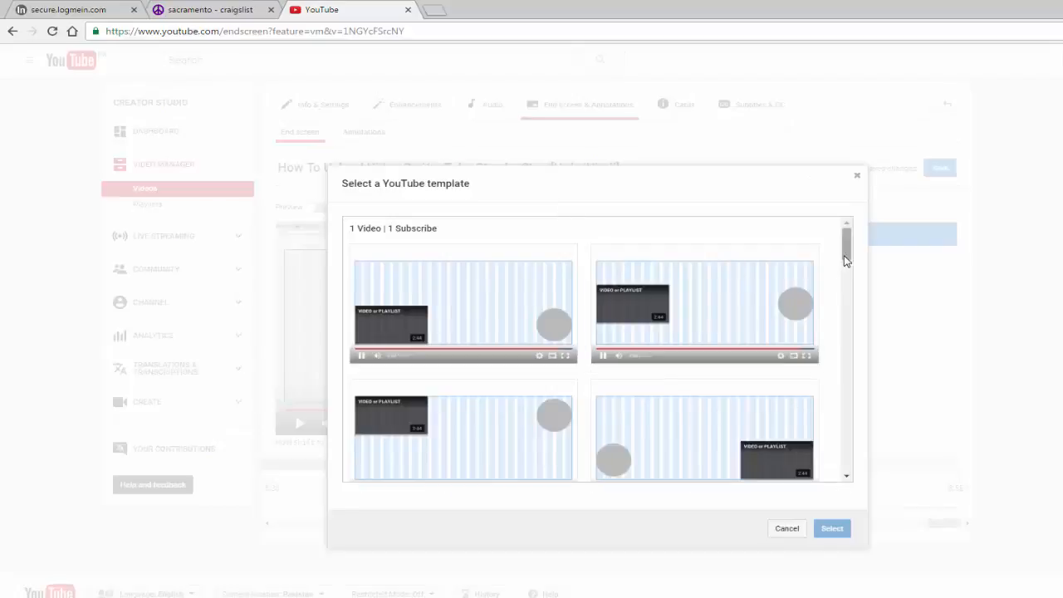
drag(846, 256, 956, 309)
drag(847, 285, 848, 342)
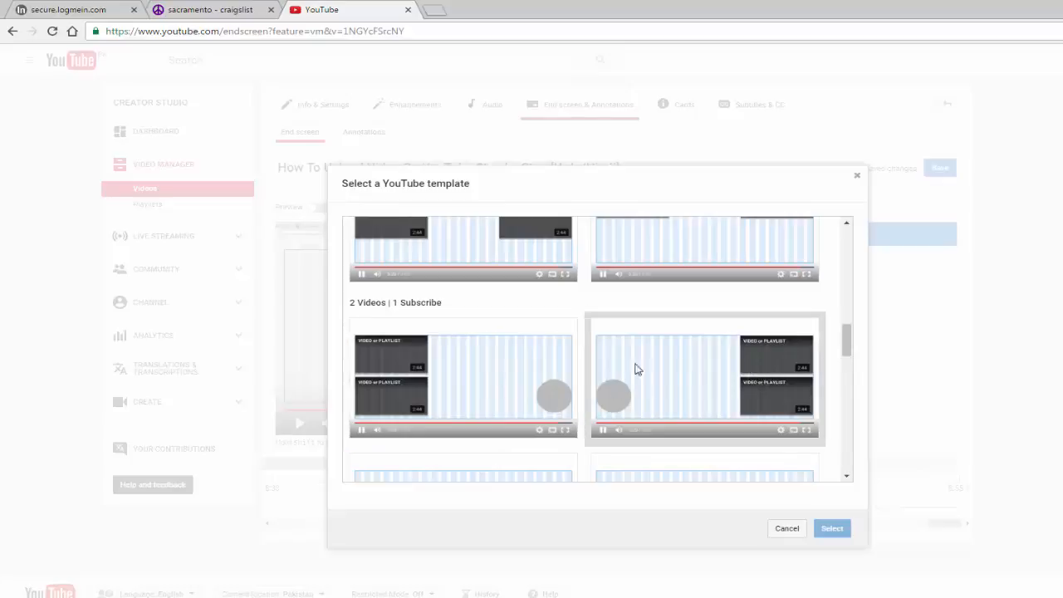
click(693, 370)
click(832, 531)
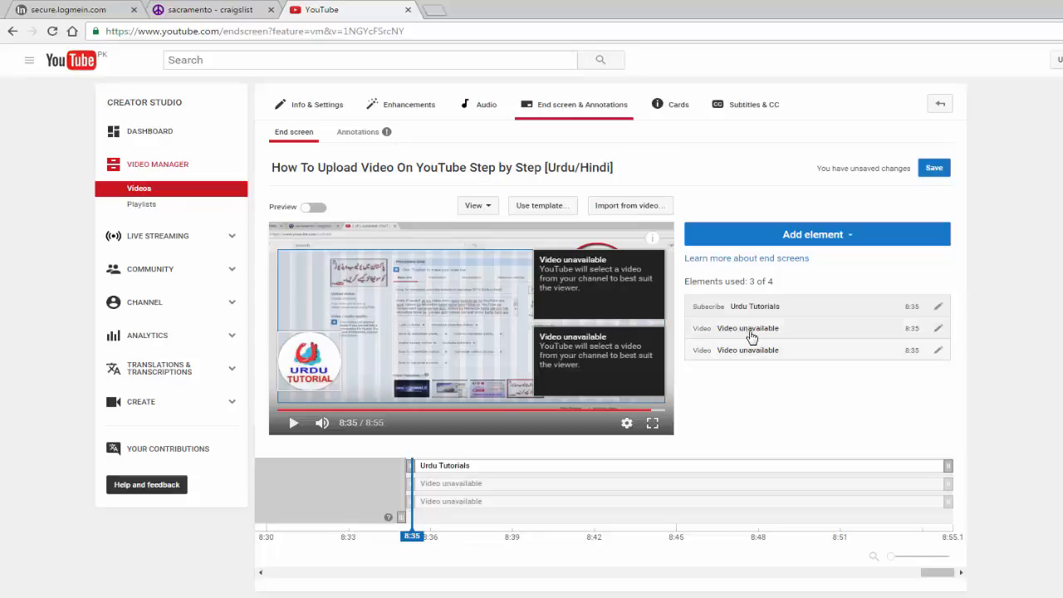
- Assign the upload "How to add YouTube Channel Keywords [Urdu/Hindi] Tutorial" to the upper video placeholder
click(939, 331)
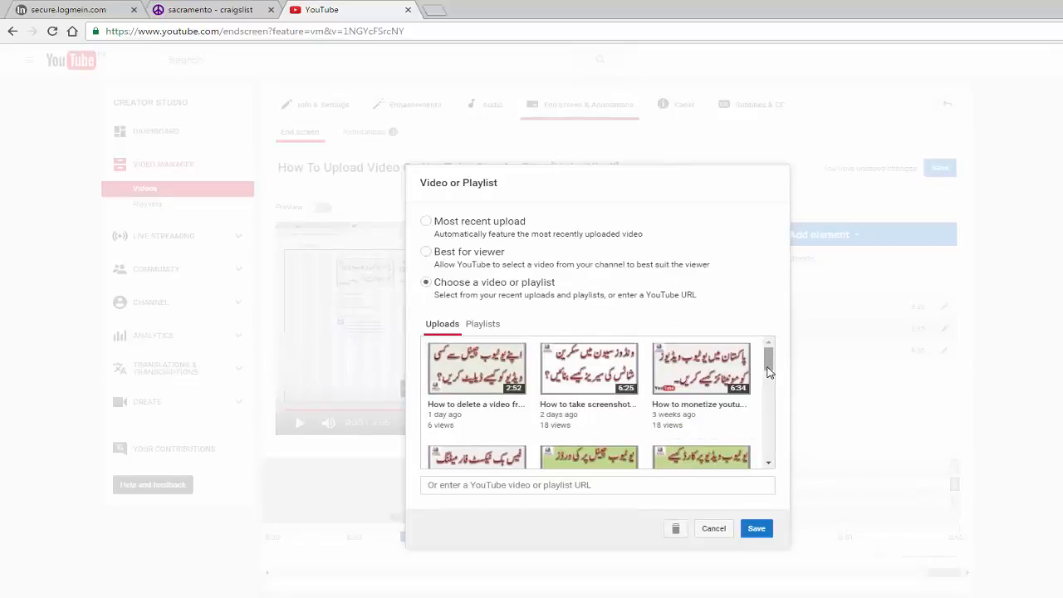
mouse_move(769, 357)
mouse_down()
mouse_move(769, 411)
mouse_move(770, 371)
mouse_up()
click(609, 360)
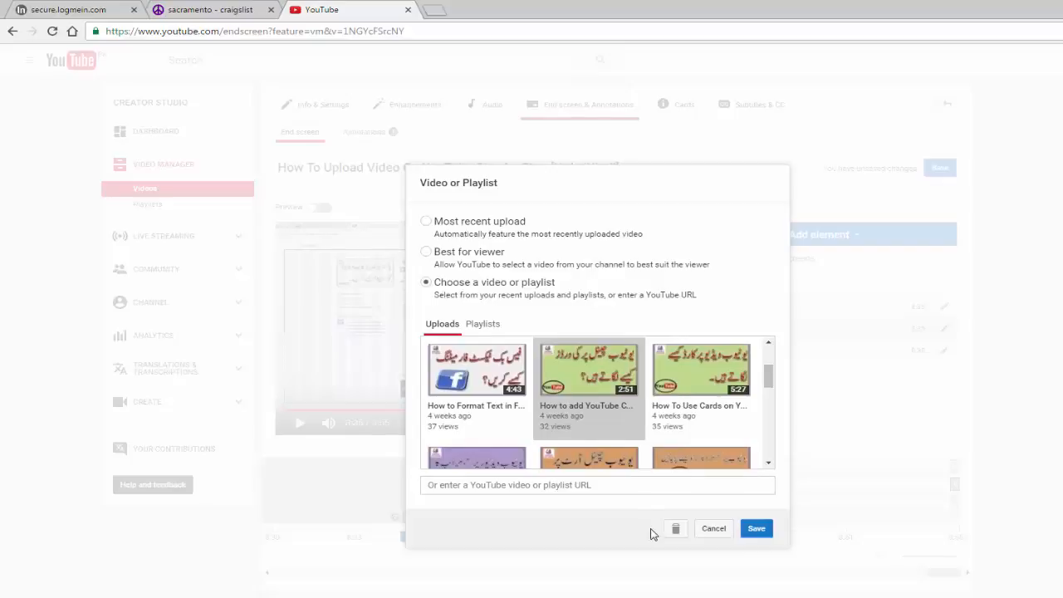
click(757, 532)
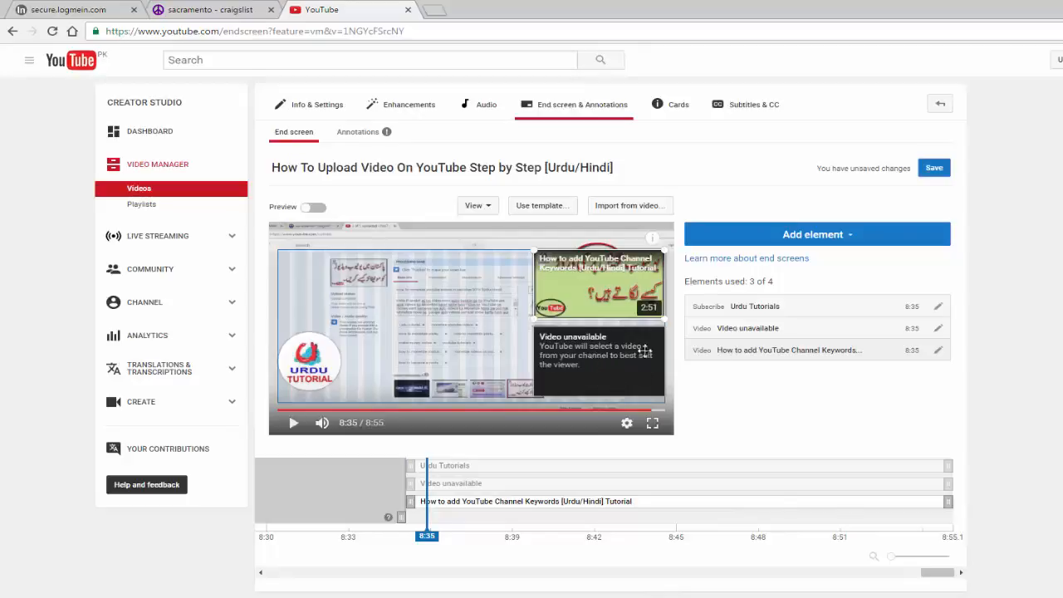
- Assign the upload "How to take screenshot automatically on windows 7 [Urdu/Hindi]" to the remaining video placeholder
click(937, 330)
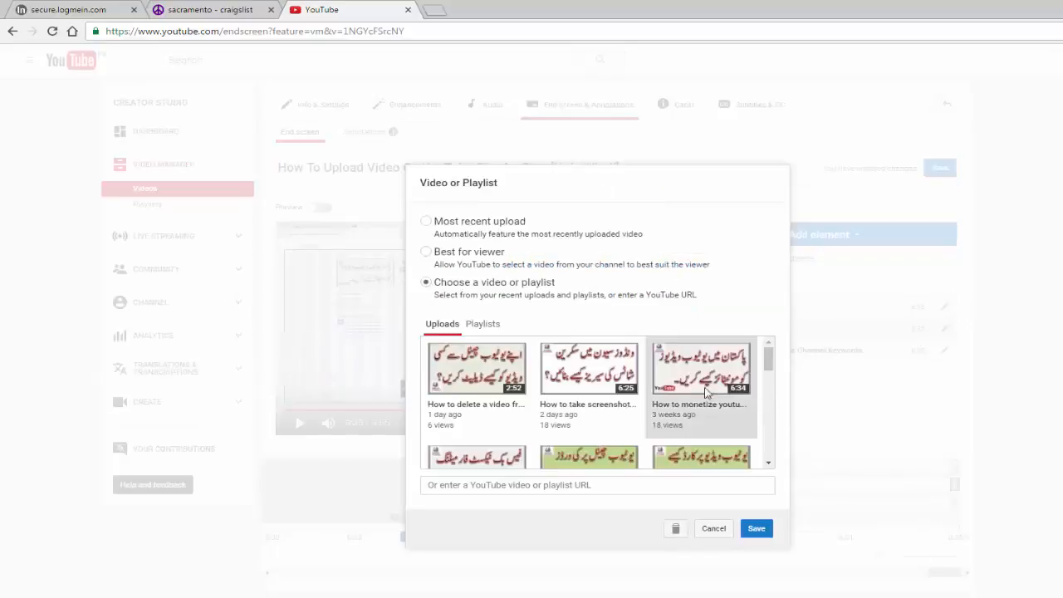
click(607, 369)
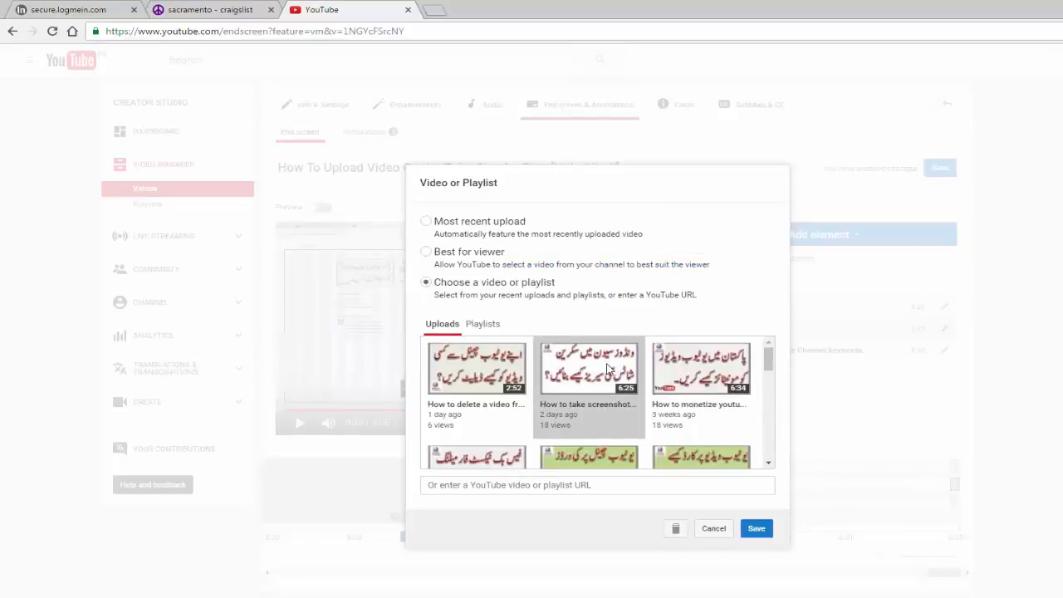
click(762, 532)
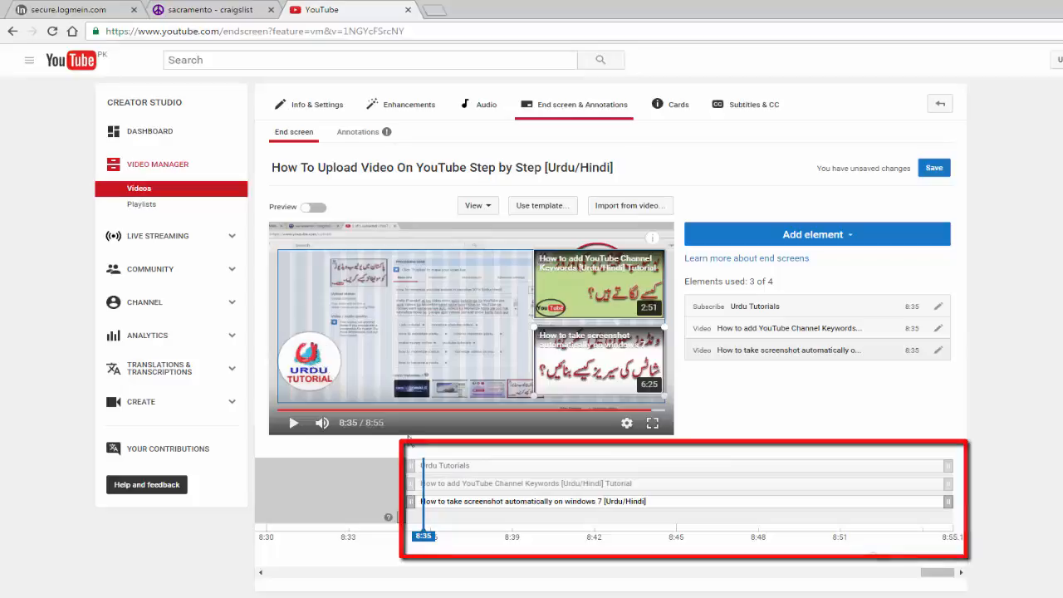
- Adjust the timeline starts of the Subscribe and channel keywords elements, keeping them at 8:35, and preview the end screen
mouse_move(410, 465)
mouse_down()
mouse_move(690, 467)
mouse_move(412, 466)
mouse_up()
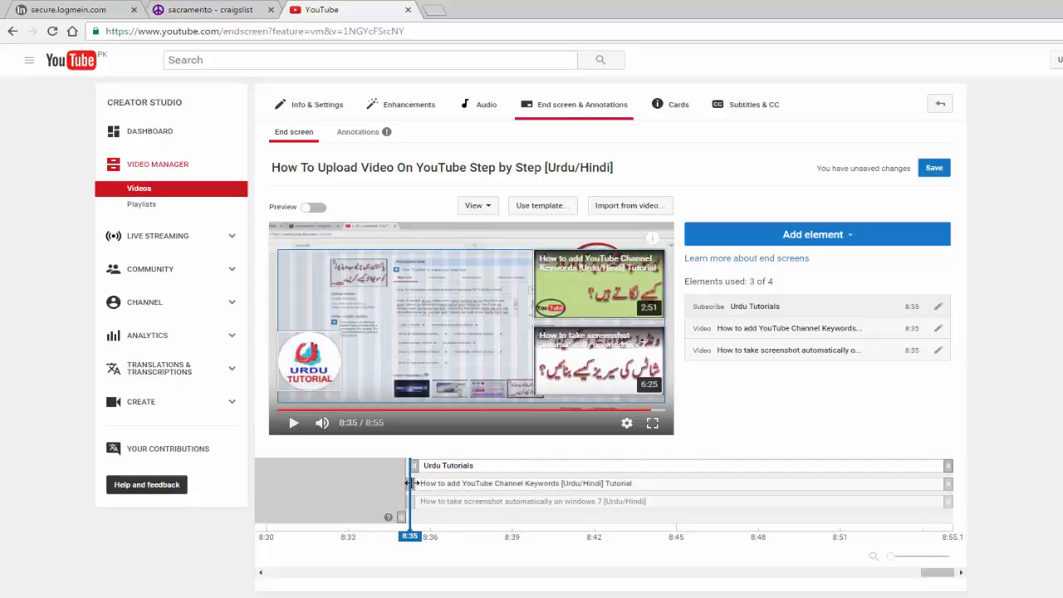
mouse_move(410, 482)
mouse_down()
mouse_move(653, 480)
mouse_move(418, 483)
mouse_up()
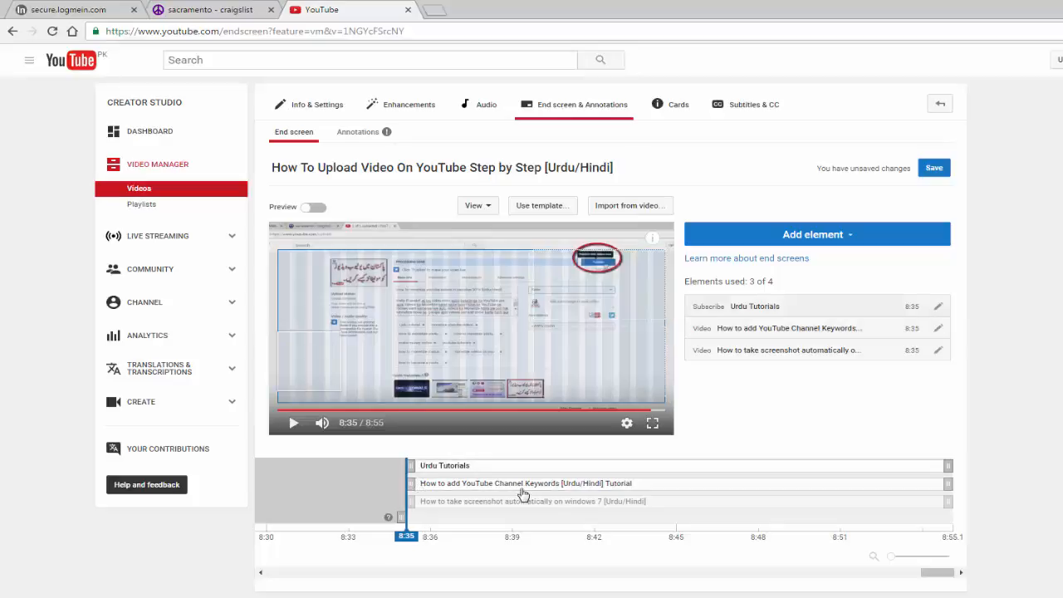
click(319, 210)
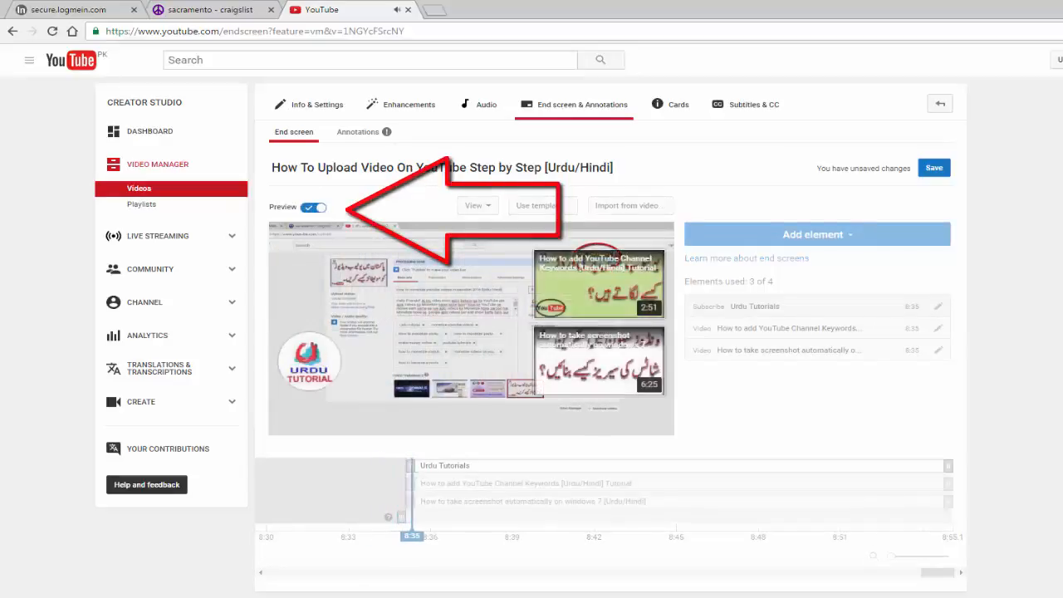